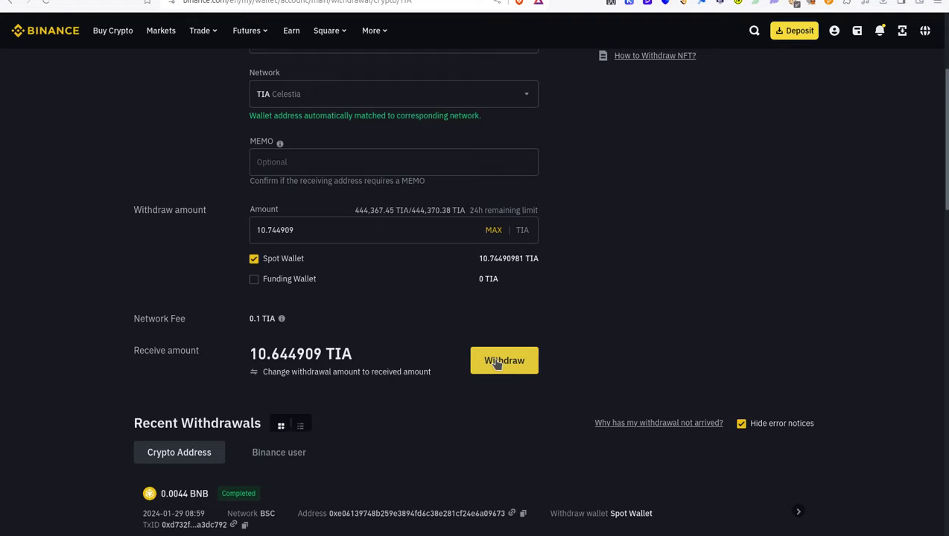
- Submit the 10.644909 TIA withdrawal to the Celestia address, confirming no memo is needed
{"action": "left_click", "coordinate": [497, 364]}
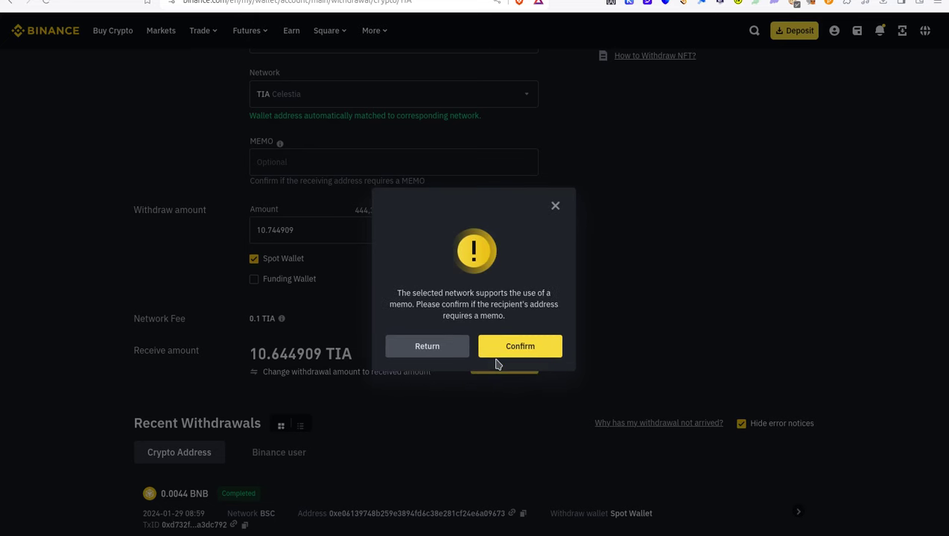
{"action": "left_click", "coordinate": [516, 350]}
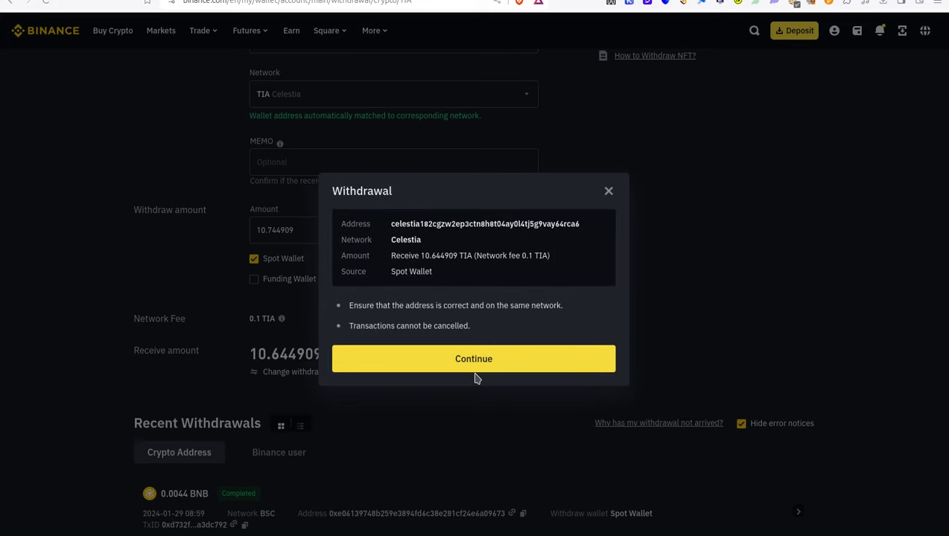
{"action": "left_click", "coordinate": [477, 364]}
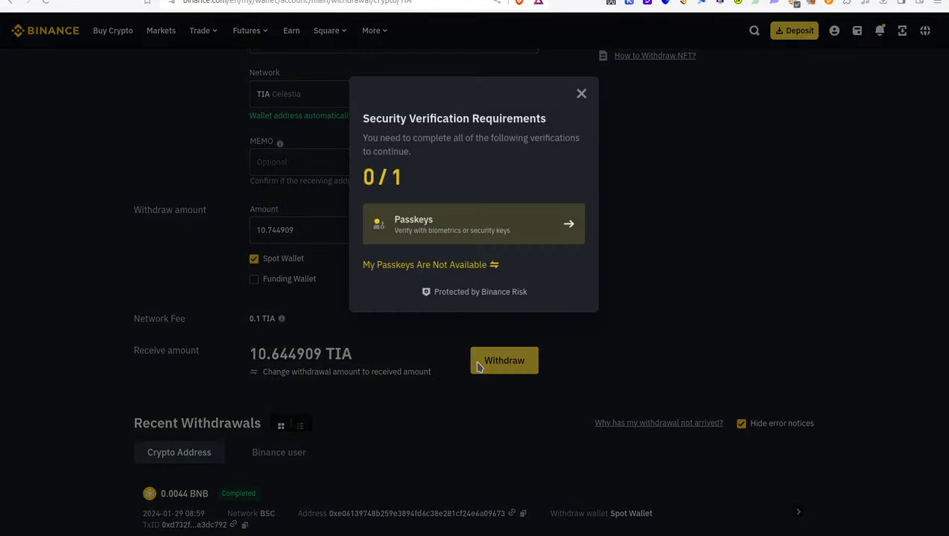
- Pass the security check using a One-Time Password, entering the 6-digit authenticator code
{"action": "left_click", "coordinate": [465, 267]}
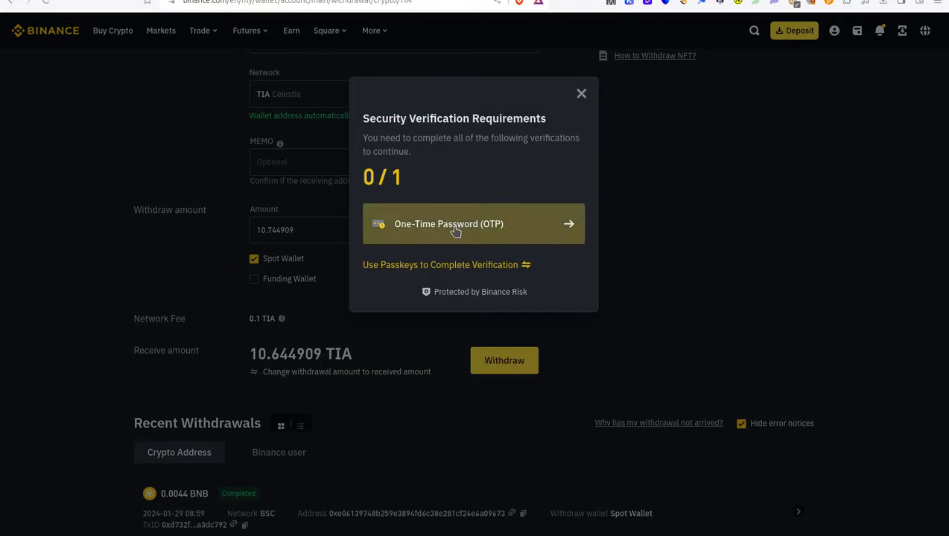
{"action": "left_click", "coordinate": [456, 230]}
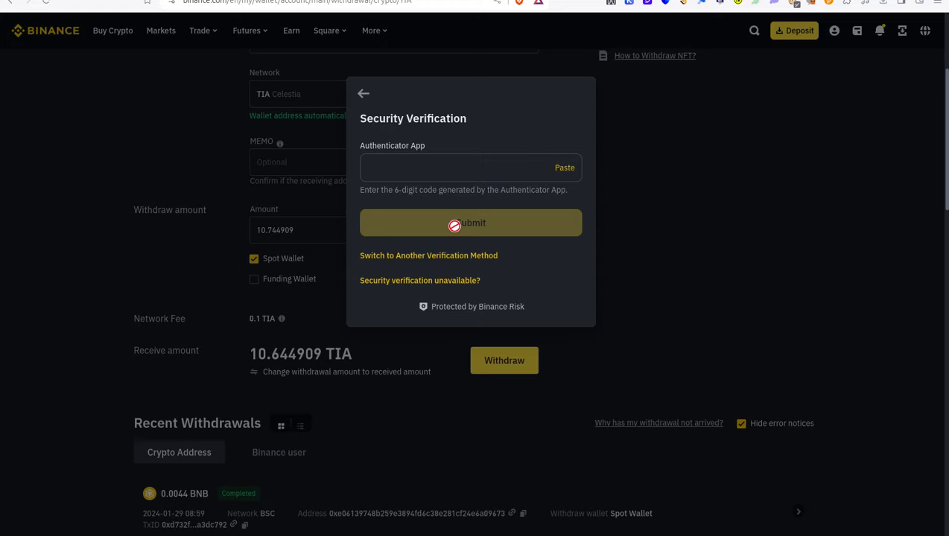
{"action": "left_click", "coordinate": [447, 157]}
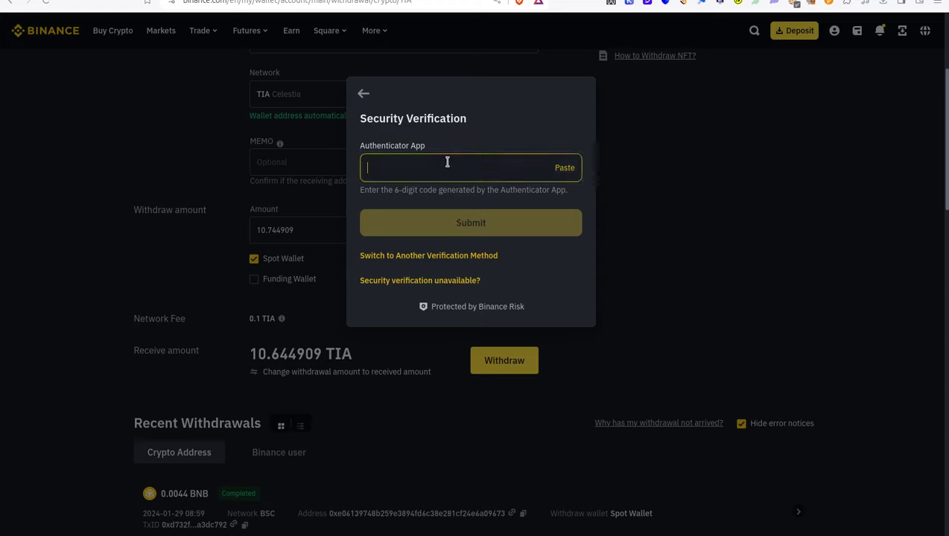
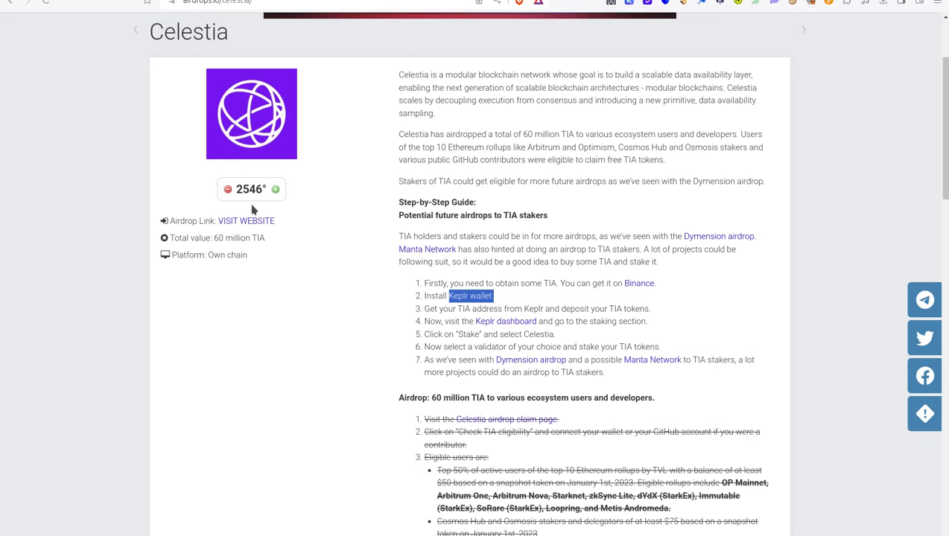
- Scroll back up the airdrops.io page, then move to Celestia's X profile tab
{"action": "scroll", "coordinate": [195, 371], "scroll_direction": "up", "scroll_amount": 2}
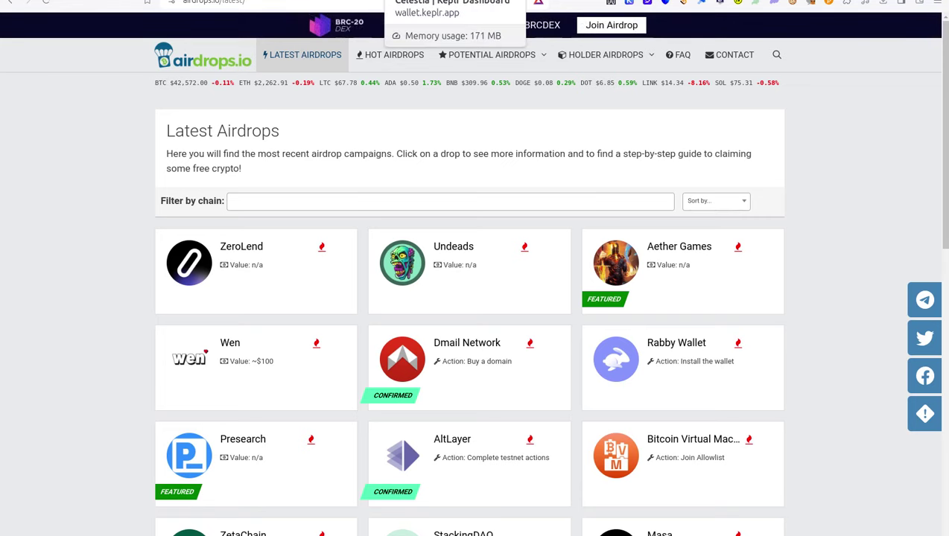
{"action": "key", "text": "ctrl+Tab"}
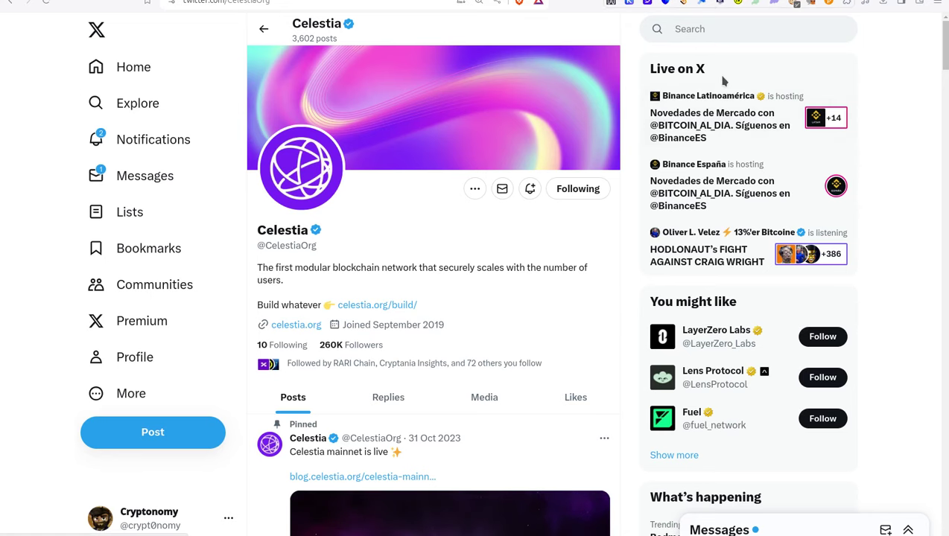
{"action": "scroll", "coordinate": [435, 293], "scroll_direction": "down", "scroll_amount": 1}
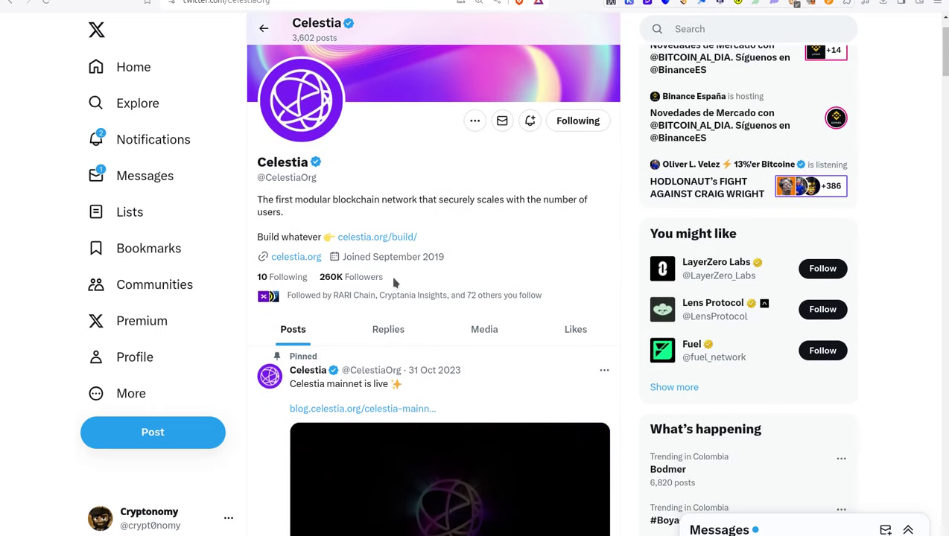
{"action": "scroll", "coordinate": [395, 282], "scroll_direction": "down", "scroll_amount": 1}
{"action": "scroll", "coordinate": [396, 287], "scroll_direction": "down", "scroll_amount": 1}
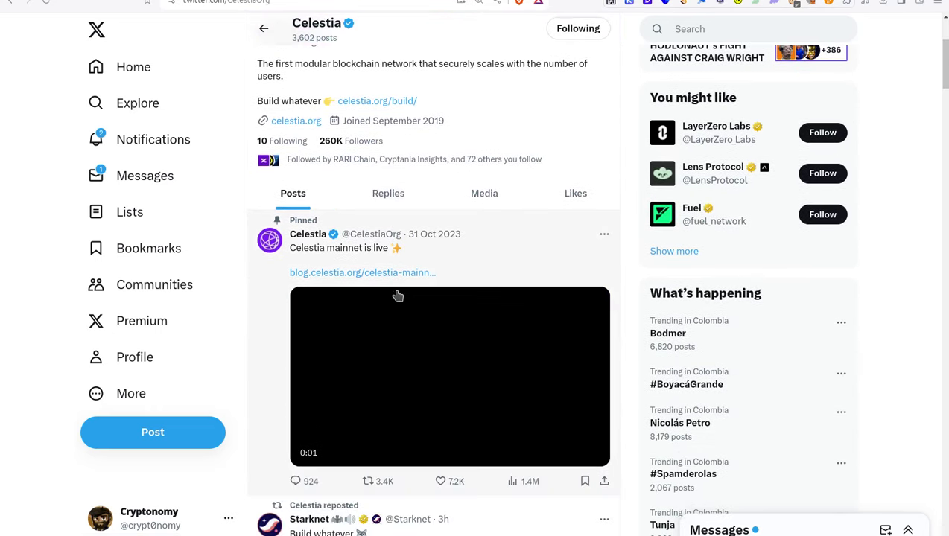
{"action": "scroll", "coordinate": [399, 292], "scroll_direction": "down", "scroll_amount": 1}
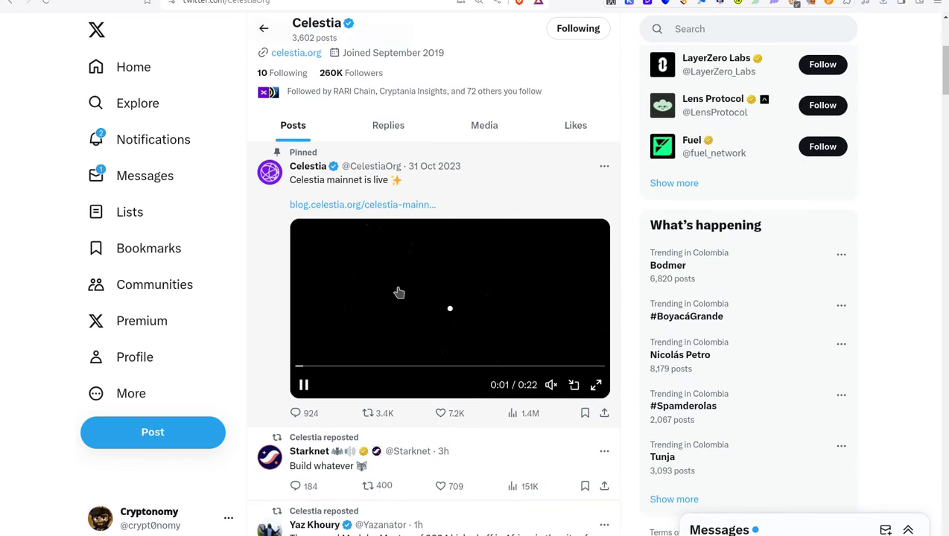
{"action": "scroll", "coordinate": [399, 293], "scroll_direction": "down", "scroll_amount": 3}
{"action": "scroll", "coordinate": [399, 293], "scroll_direction": "down", "scroll_amount": 4}
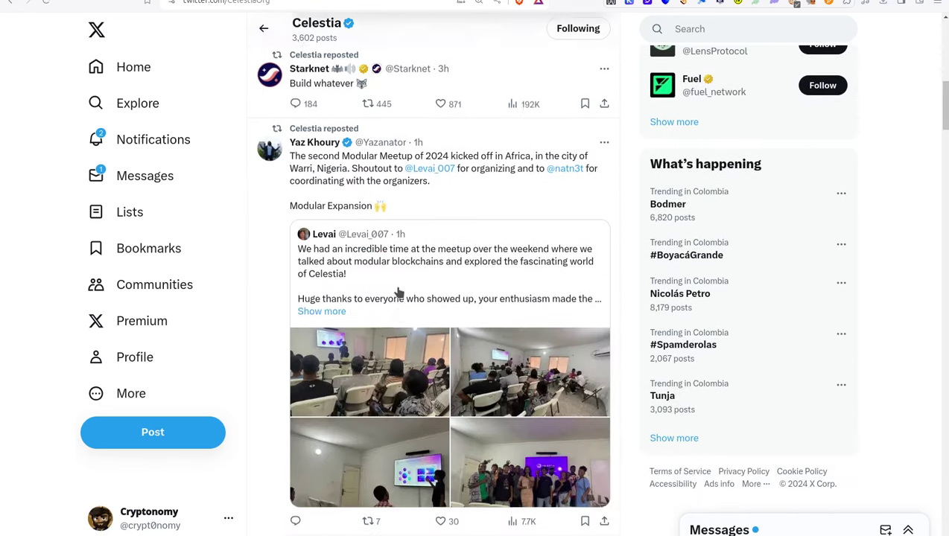
{"action": "scroll", "coordinate": [399, 292], "scroll_direction": "up", "scroll_amount": 6}
{"action": "scroll", "coordinate": [399, 293], "scroll_direction": "up", "scroll_amount": 4}
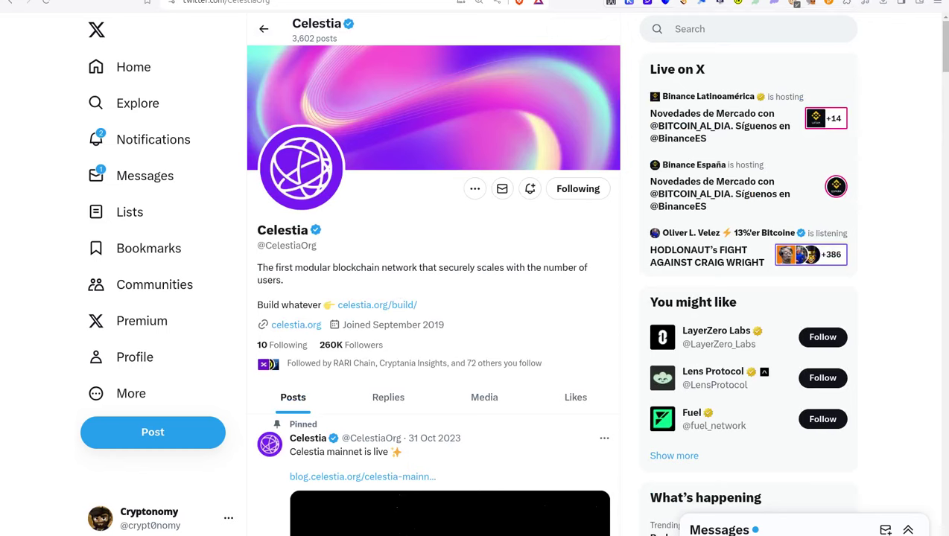
{"action": "left_click", "coordinate": [698, 29]}
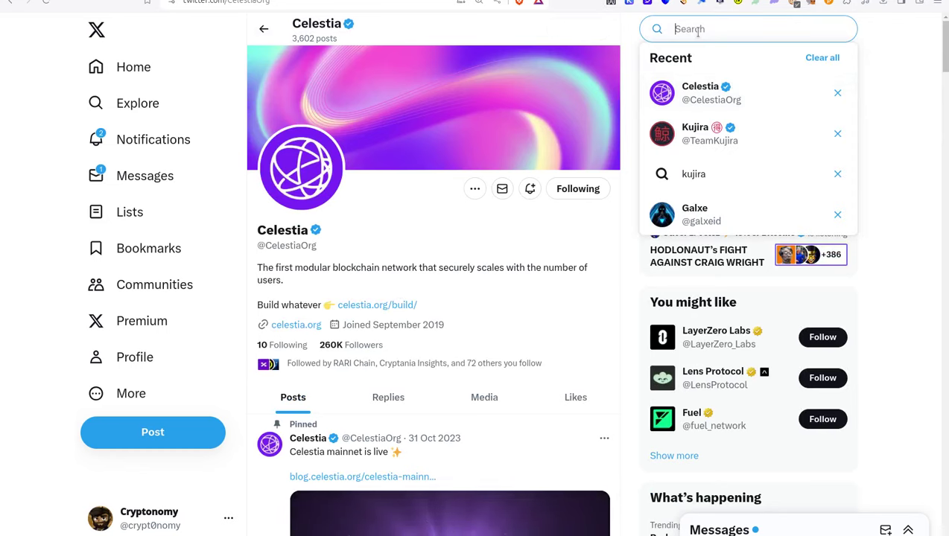
{"action": "type", "text": "airdrops"}
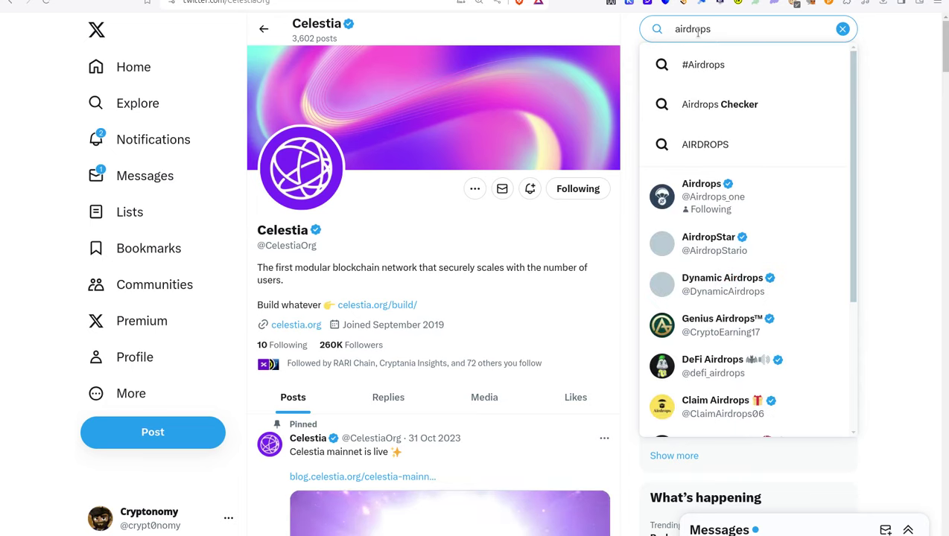
{"action": "key", "text": "Return"}
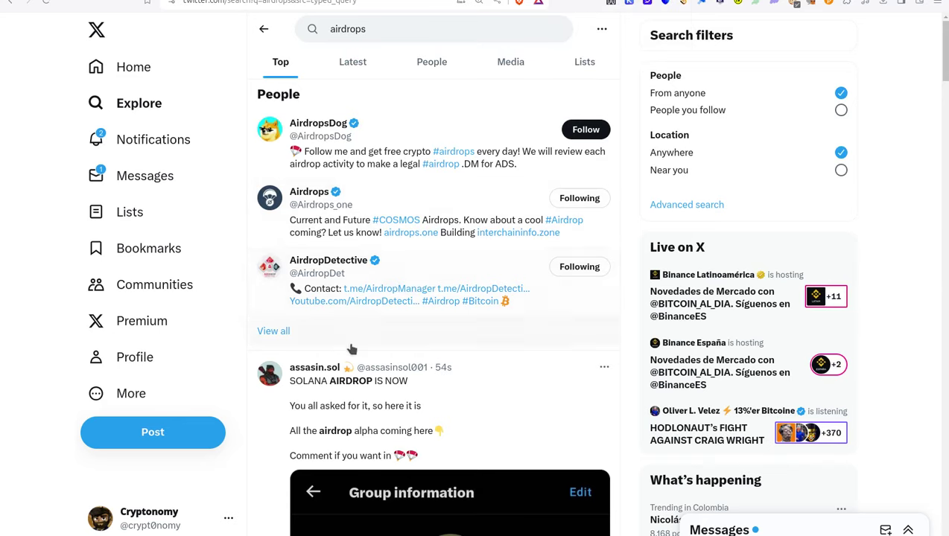
{"action": "scroll", "coordinate": [404, 384], "scroll_direction": "down", "scroll_amount": 3}
{"action": "scroll", "coordinate": [405, 384], "scroll_direction": "down", "scroll_amount": 6}
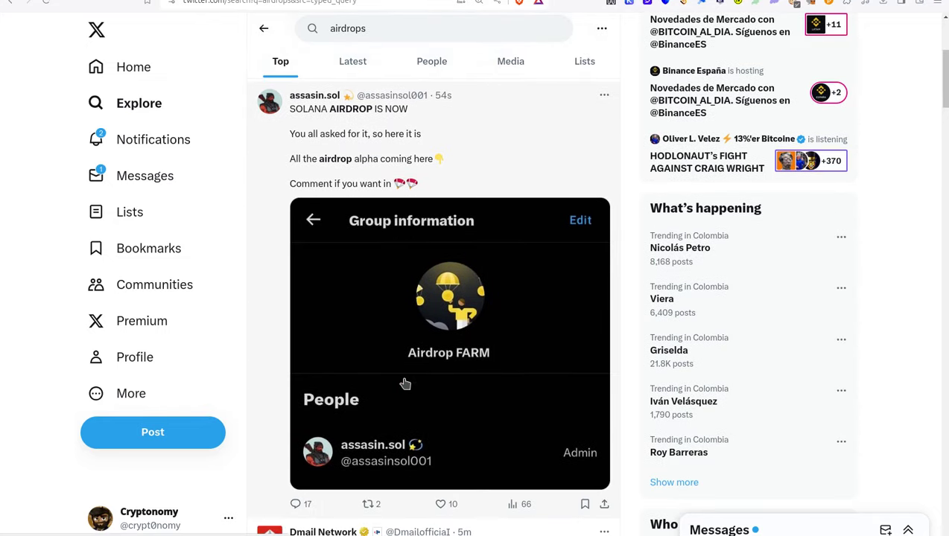
{"action": "scroll", "coordinate": [405, 379], "scroll_direction": "up", "scroll_amount": 9}
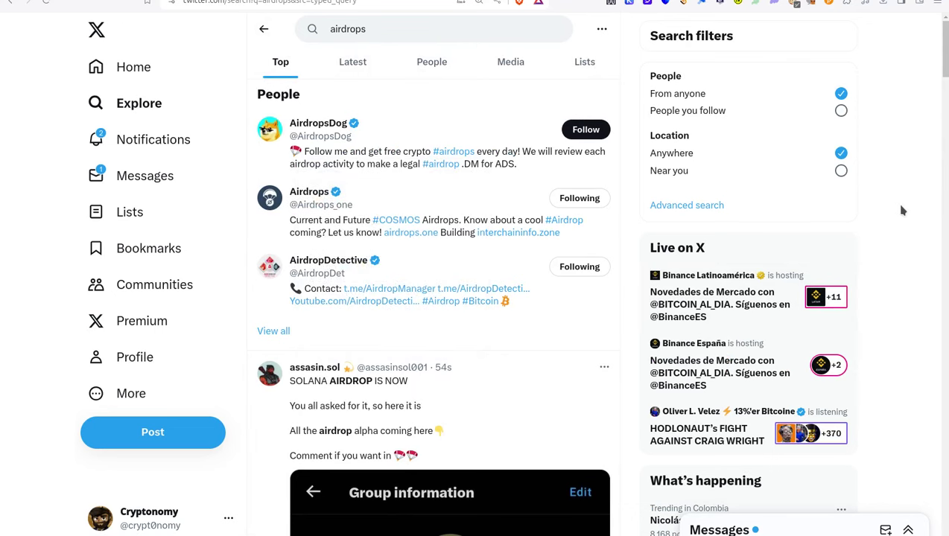
{"action": "left_click", "coordinate": [265, 29]}
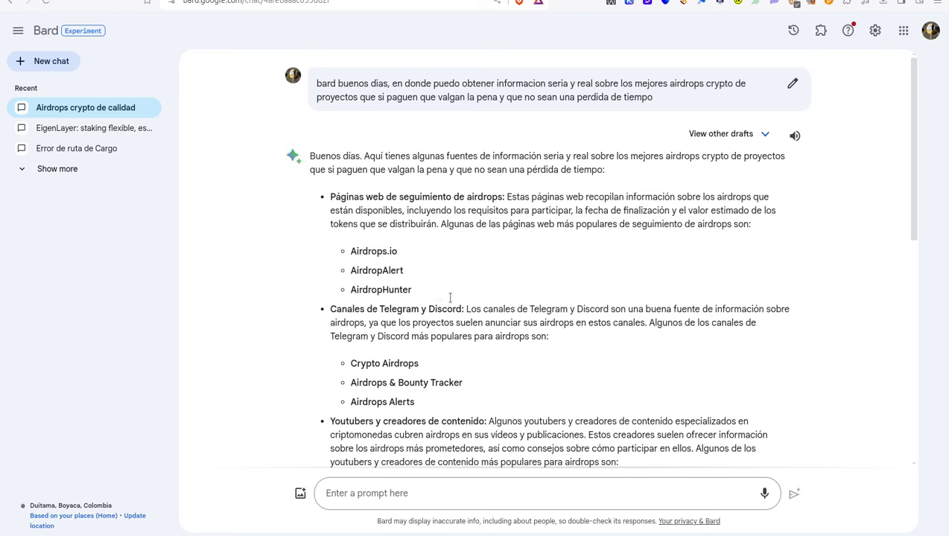
- Highlight Bard's recommended airdrop sites and the Telegram y Discord heading
{"action": "left_click_drag", "start_coordinate": [415, 292], "coordinate": [351, 254]}
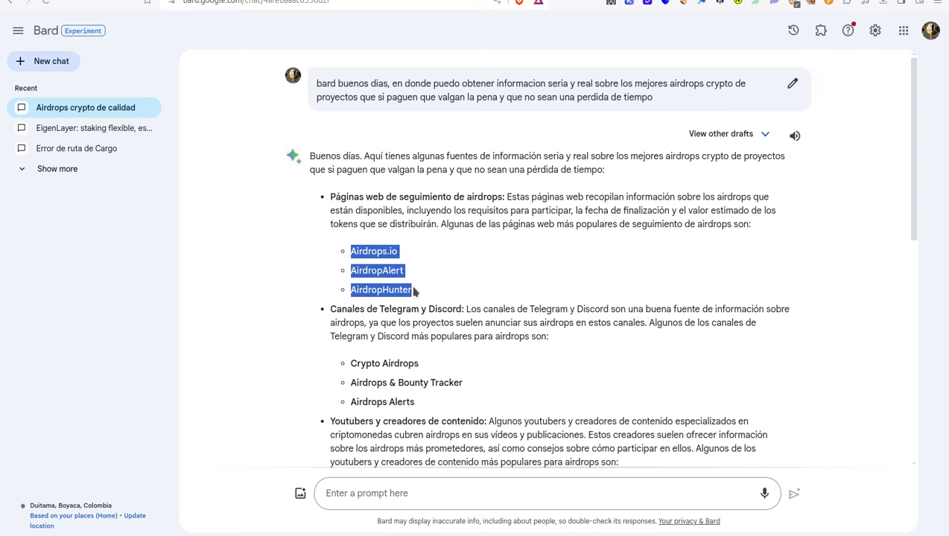
{"action": "left_click_drag", "start_coordinate": [463, 309], "coordinate": [326, 311]}
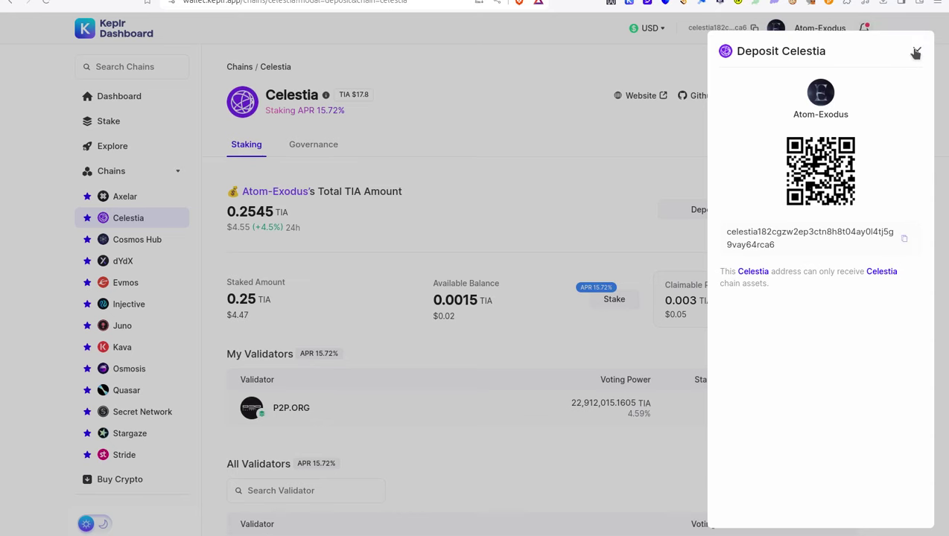
- Close the Celestia deposit panel and reload Keplr to show the 10.6464 TIA available balance
{"action": "left_click", "coordinate": [704, 333]}
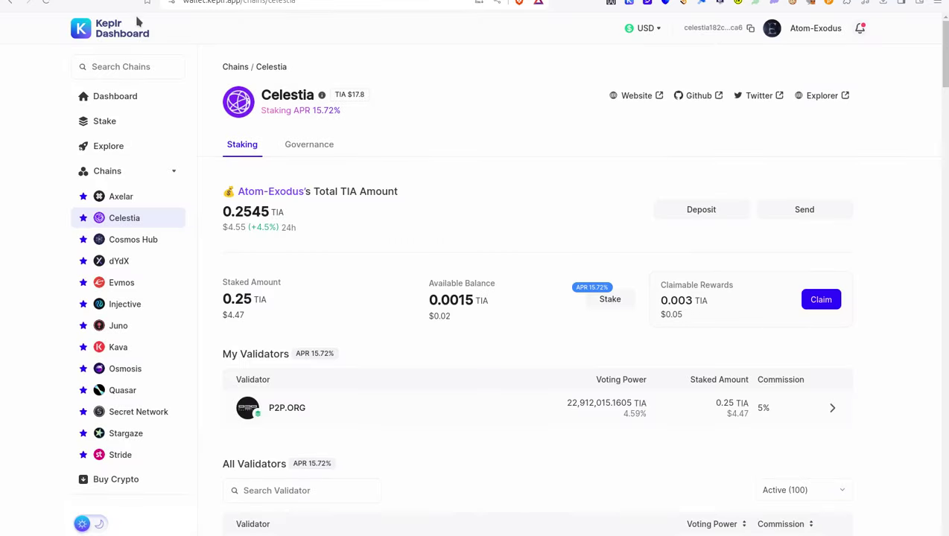
{"action": "left_click", "coordinate": [46, 3]}
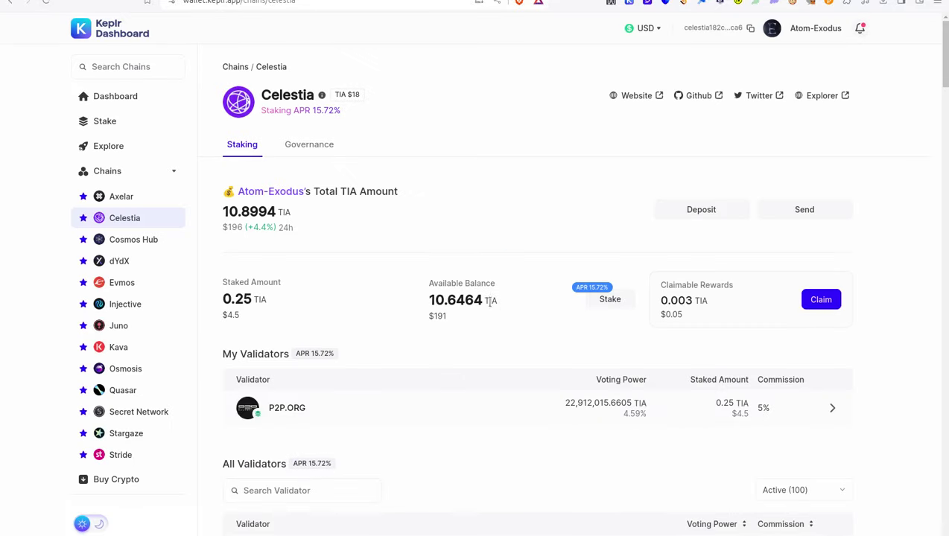
{"action": "left_click_drag", "start_coordinate": [500, 301], "coordinate": [430, 295]}
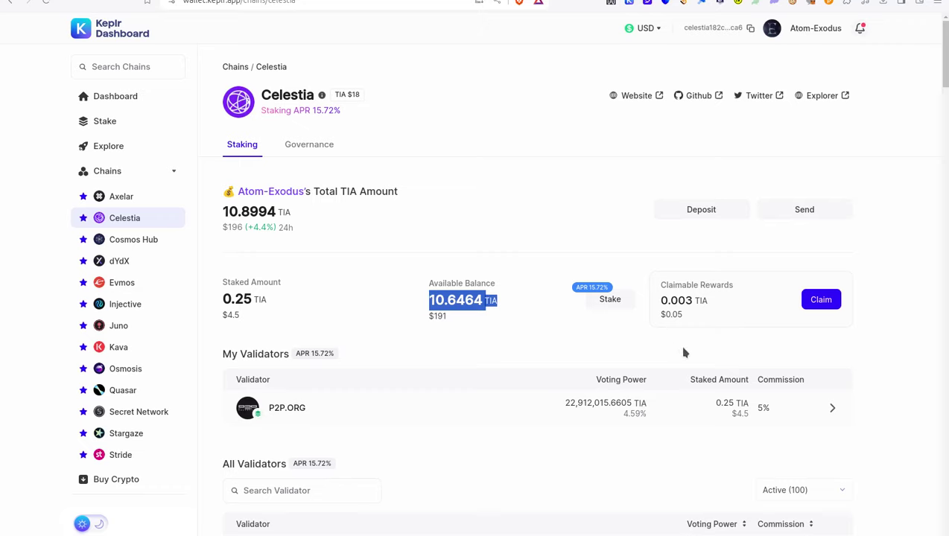
{"action": "key", "text": "ctrl+t"}
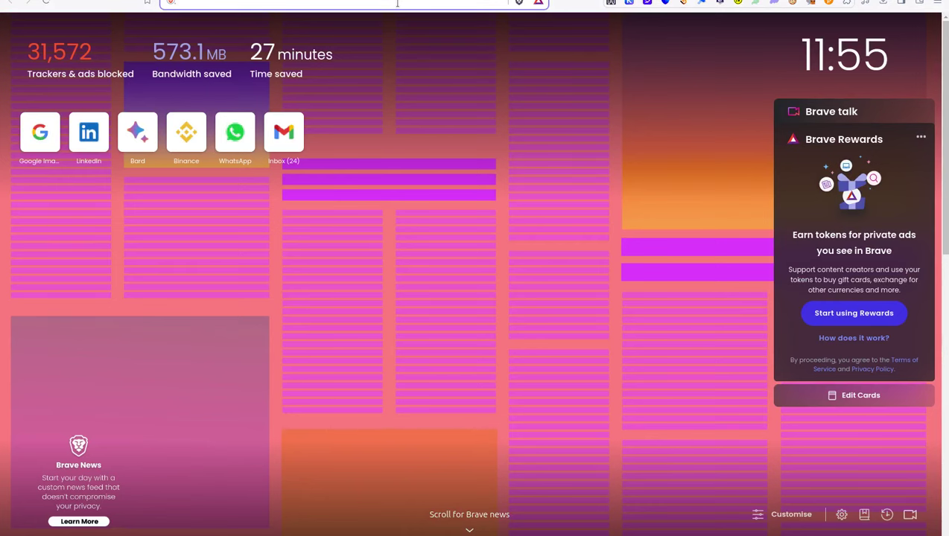
- Check OSMO staking on app.osmosis.zone (0.286187 OSMO staked), then return to Keplr
{"action": "type", "text": "osmos"}
{"action": "key", "text": "Down"}
{"action": "key", "text": "Return"}
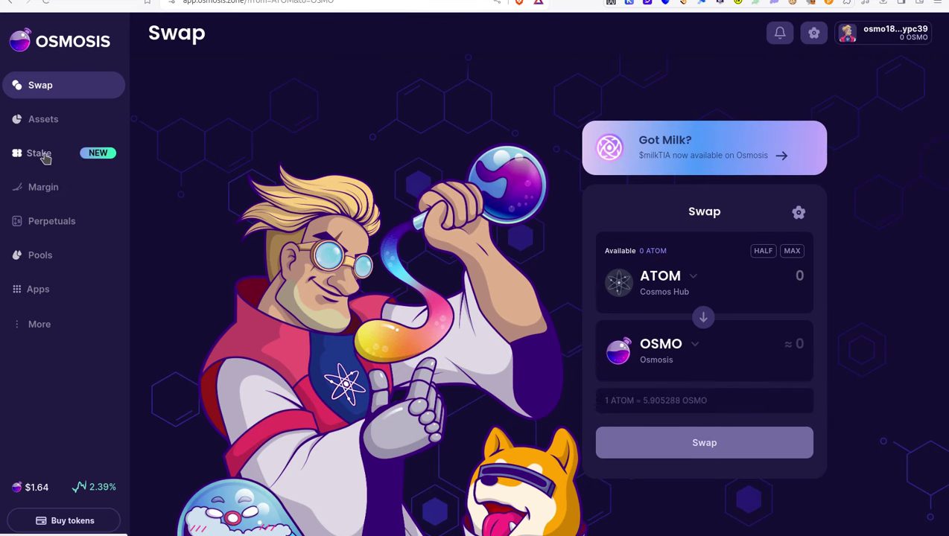
{"action": "left_click", "coordinate": [45, 157]}
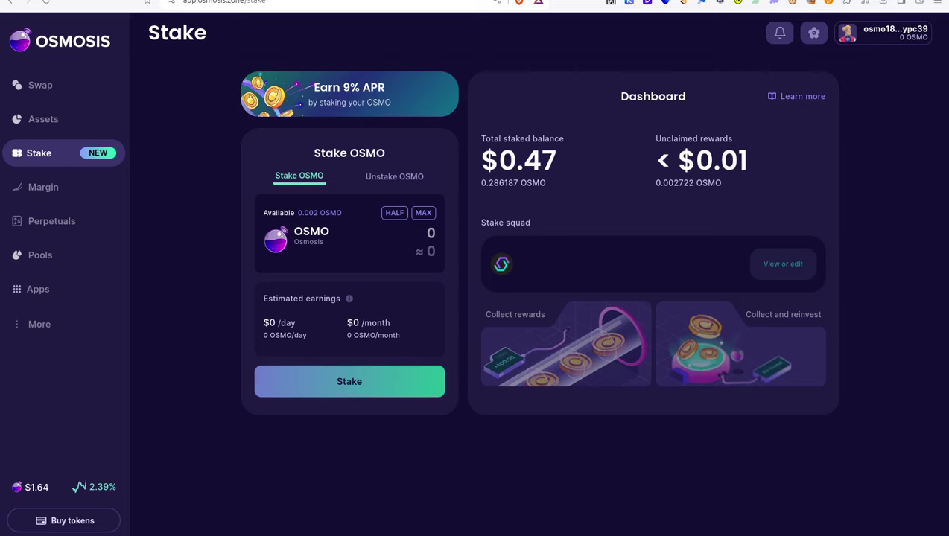
{"action": "left_click", "coordinate": [406, 1]}
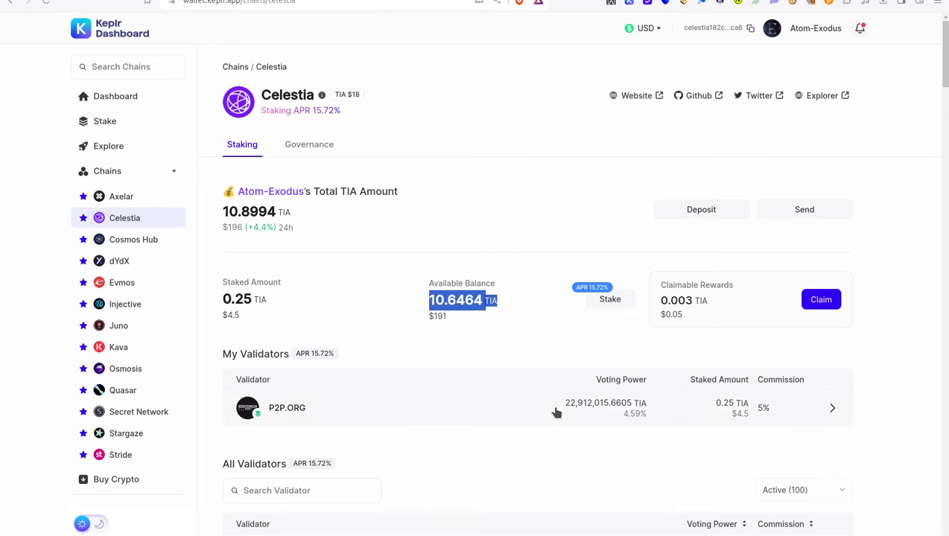
- Review Celestia's 0.25 TIA staked and 10.6464 TIA available, then start Manage Staking
{"action": "left_click", "coordinate": [900, 253]}
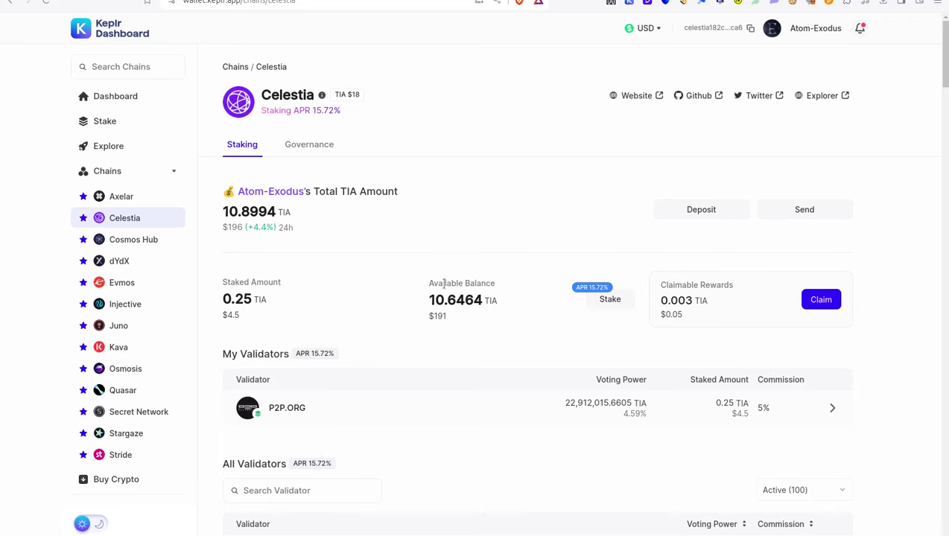
{"action": "scroll", "coordinate": [455, 298], "scroll_direction": "down", "scroll_amount": 1}
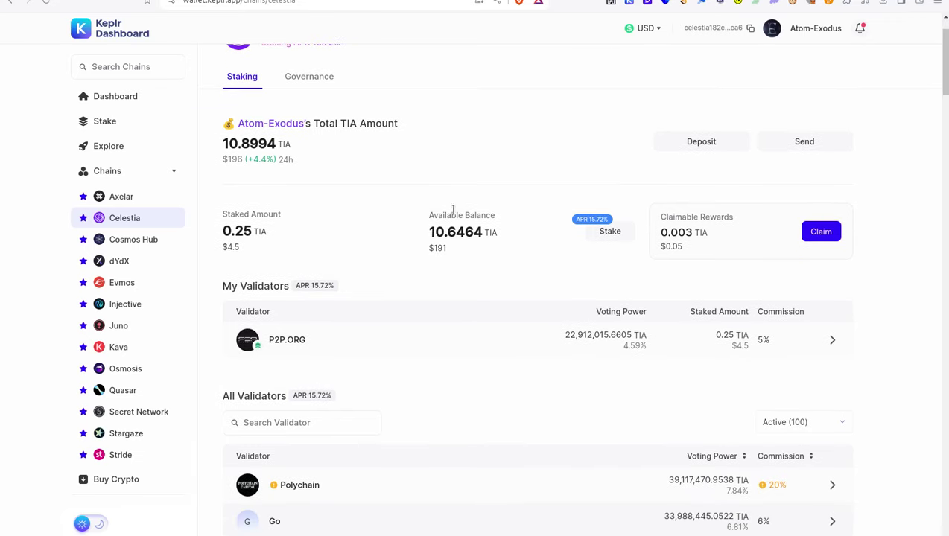
{"action": "left_click_drag", "start_coordinate": [498, 232], "coordinate": [426, 235]}
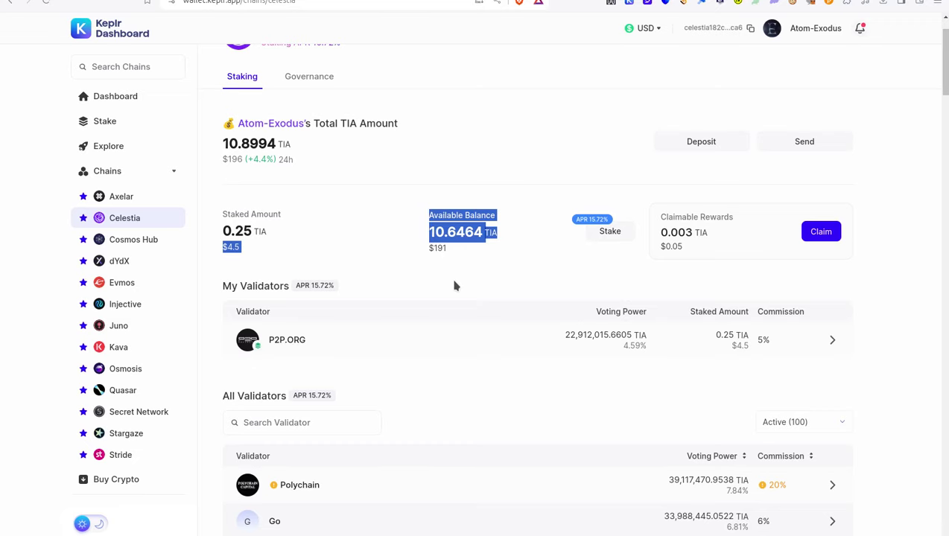
{"action": "scroll", "coordinate": [475, 280], "scroll_direction": "up", "scroll_amount": 1}
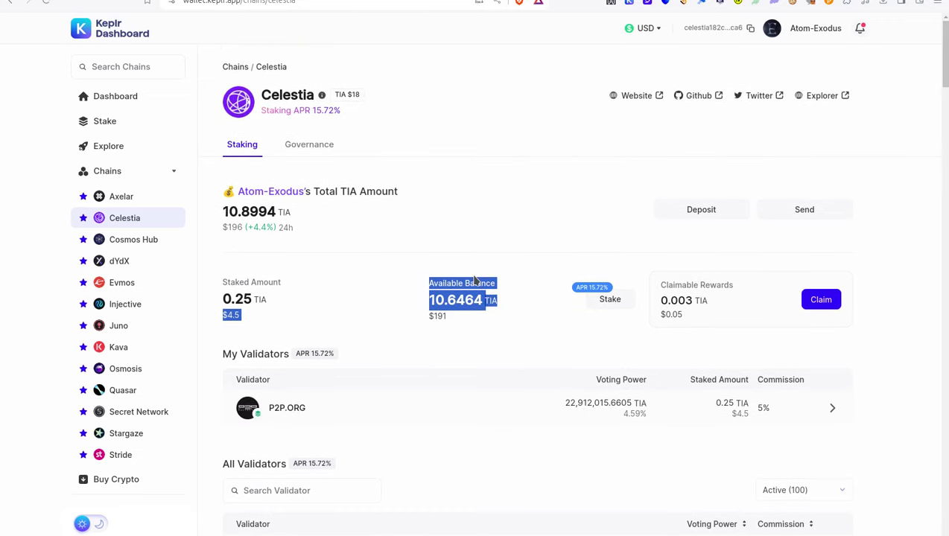
{"action": "scroll", "coordinate": [488, 305], "scroll_direction": "down", "scroll_amount": 2}
{"action": "scroll", "coordinate": [488, 304], "scroll_direction": "up", "scroll_amount": 2}
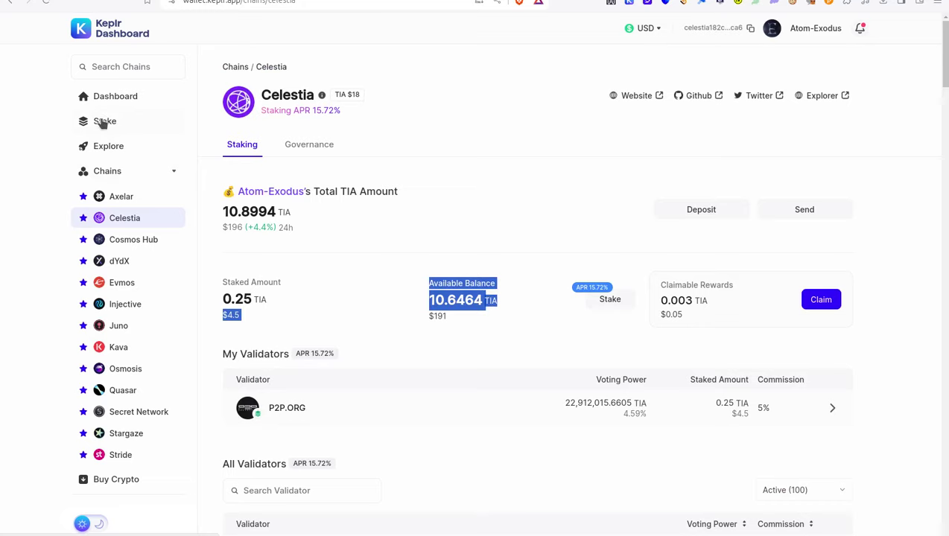
{"action": "left_click", "coordinate": [104, 124]}
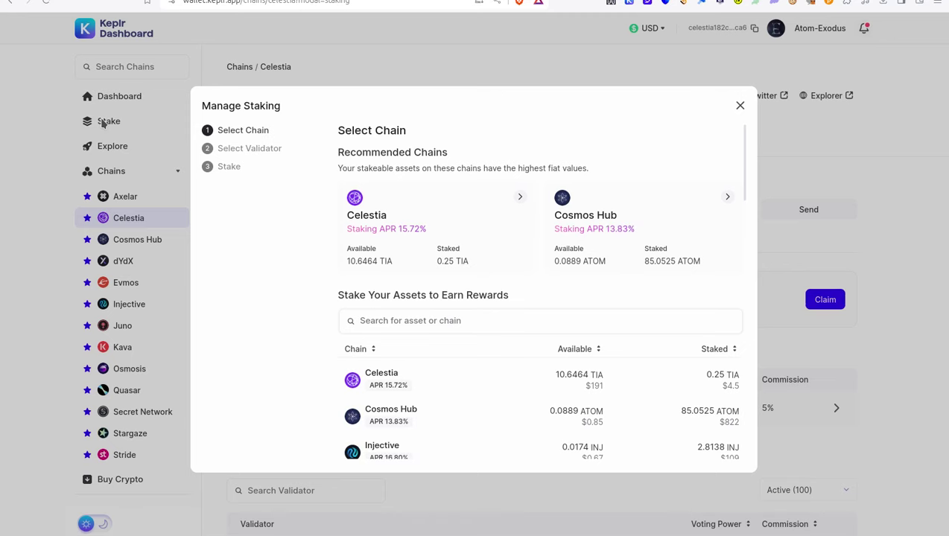
- Choose Celestia as the chain to stake in Manage Staking
{"action": "left_click", "coordinate": [417, 203]}
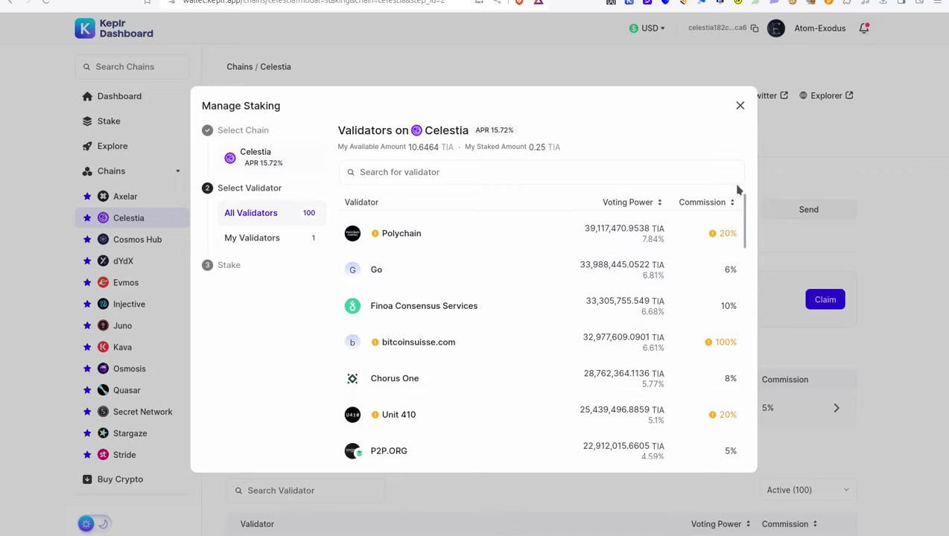
{"action": "mouse_move", "coordinate": [713, 438]}
{"action": "mouse_move", "coordinate": [724, 348]}
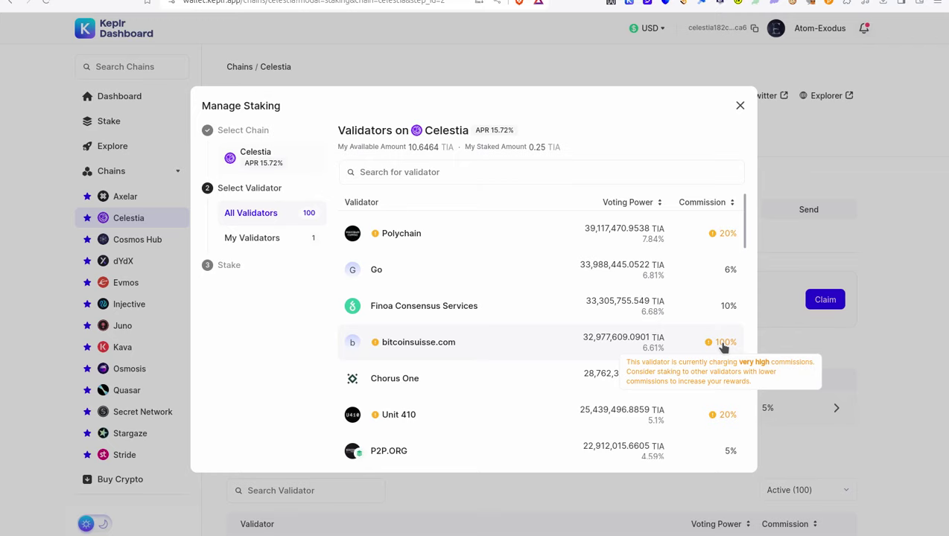
- Browse the 100 Celestia validators and view counterpoint's details: 5% commission, 14.94% APR
{"action": "scroll", "coordinate": [561, 272], "scroll_direction": "down", "scroll_amount": 2}
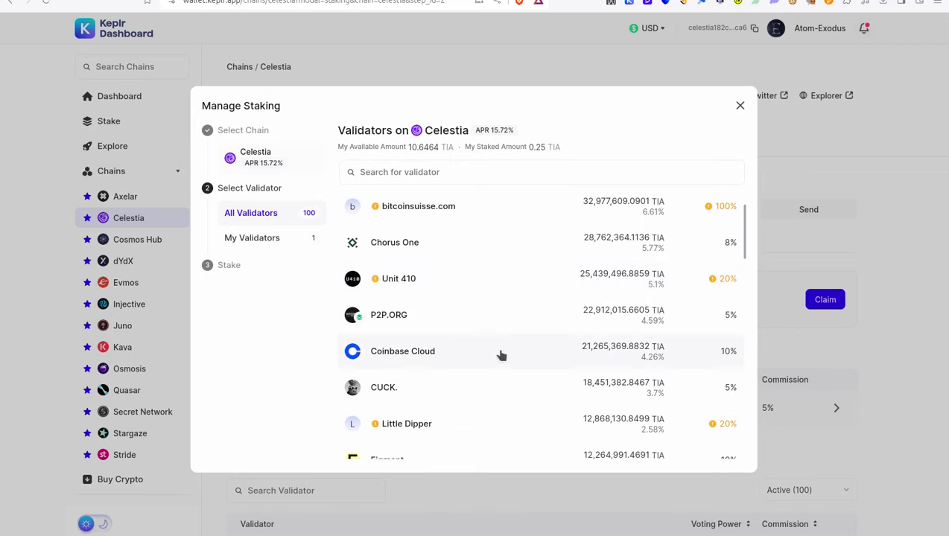
{"action": "scroll", "coordinate": [417, 353], "scroll_direction": "down", "scroll_amount": 2}
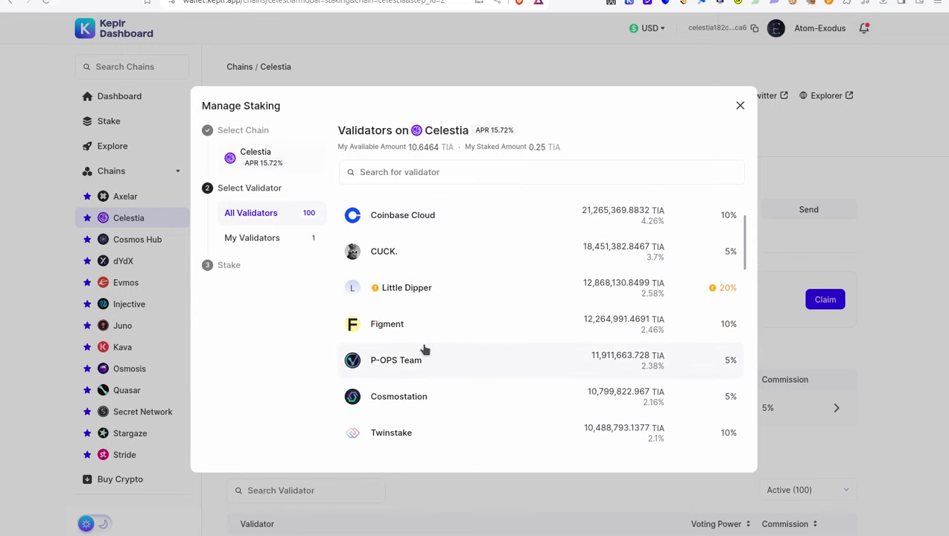
{"action": "scroll", "coordinate": [427, 345], "scroll_direction": "down", "scroll_amount": 2}
{"action": "scroll", "coordinate": [432, 339], "scroll_direction": "down", "scroll_amount": 8}
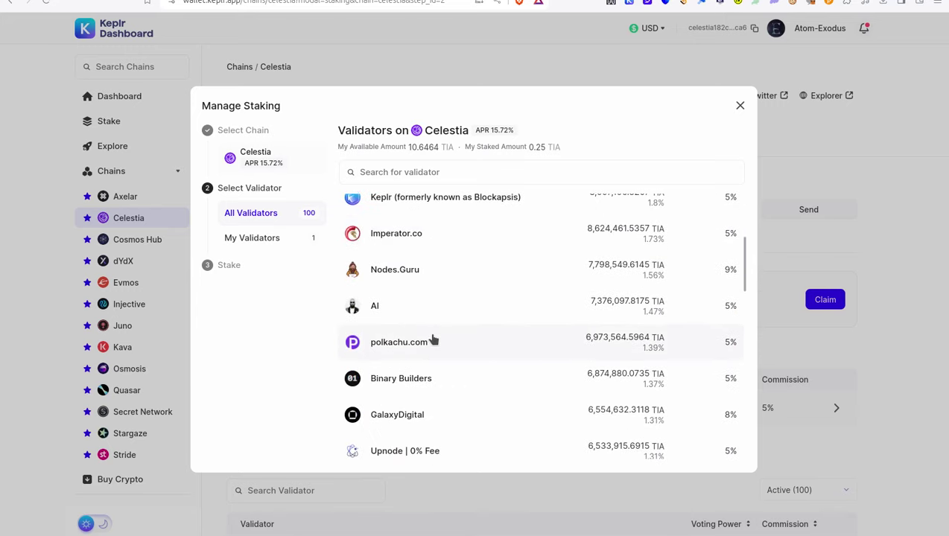
{"action": "scroll", "coordinate": [434, 340], "scroll_direction": "down", "scroll_amount": 2}
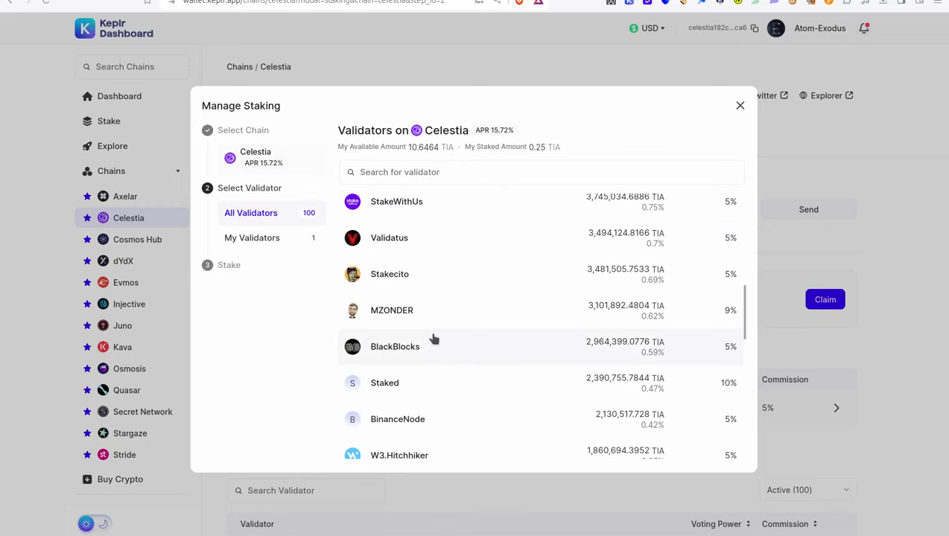
{"action": "scroll", "coordinate": [436, 343], "scroll_direction": "down", "scroll_amount": 3}
{"action": "scroll", "coordinate": [438, 347], "scroll_direction": "up", "scroll_amount": 10}
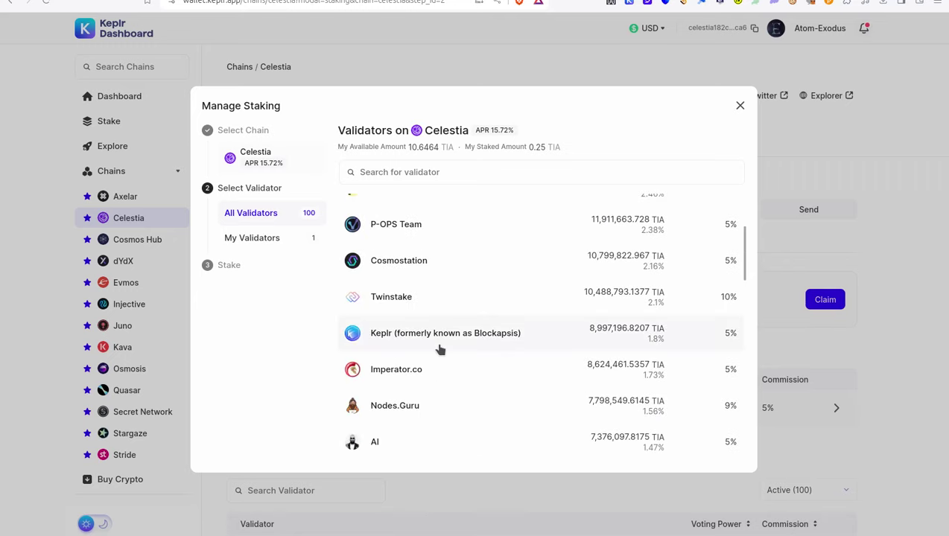
{"action": "scroll", "coordinate": [440, 349], "scroll_direction": "down", "scroll_amount": 8}
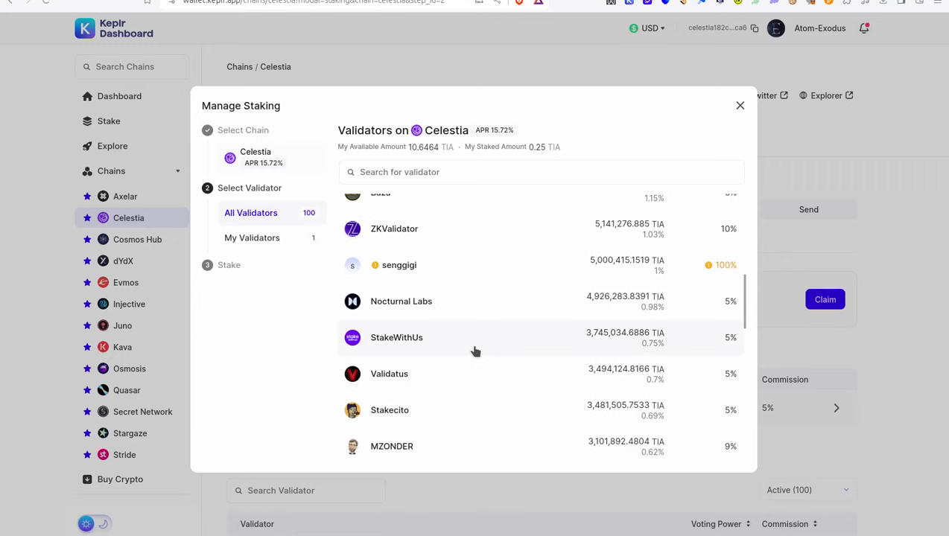
{"action": "scroll", "coordinate": [475, 350], "scroll_direction": "down", "scroll_amount": 3}
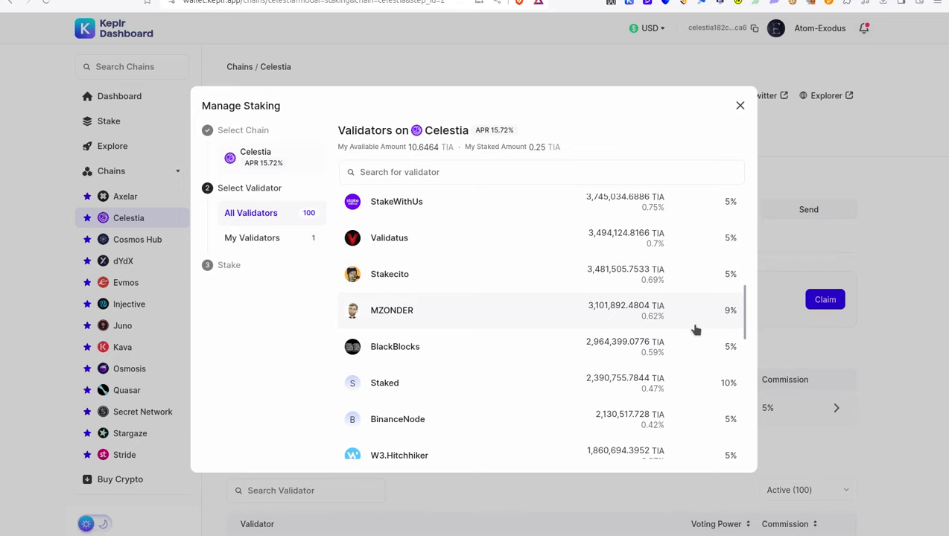
{"action": "scroll", "coordinate": [663, 341], "scroll_direction": "down", "scroll_amount": 15}
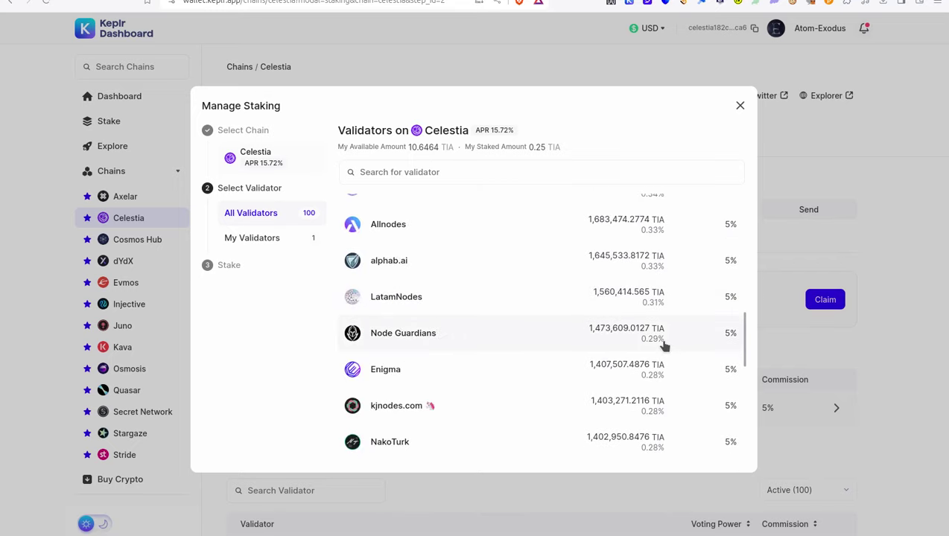
{"action": "scroll", "coordinate": [663, 341], "scroll_direction": "down", "scroll_amount": 8}
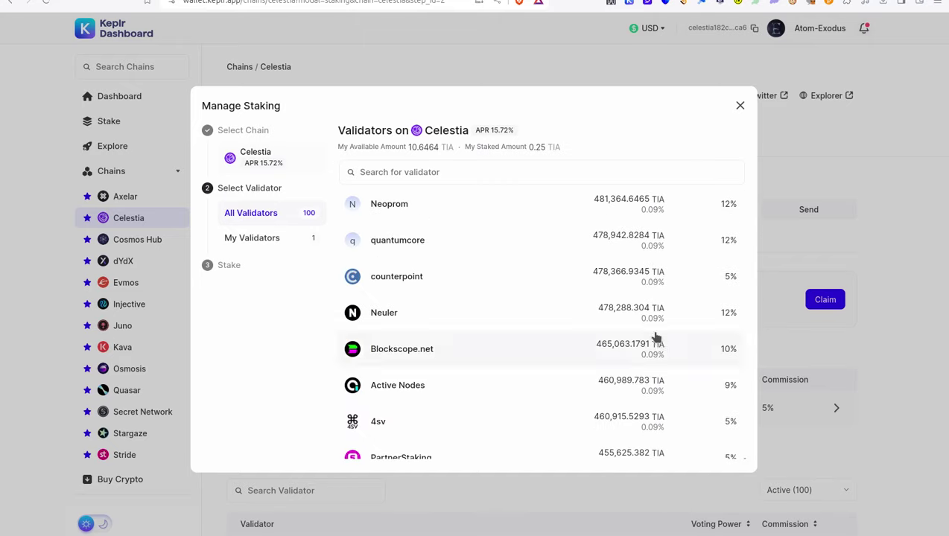
{"action": "left_click", "coordinate": [639, 283]}
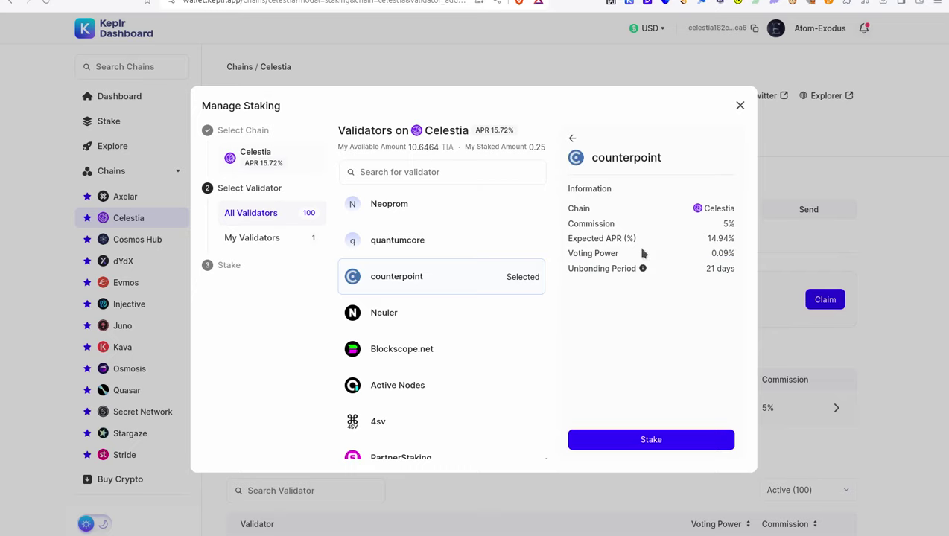
- Go back from counterpoint and select PartnerStaking as the Celestia validator to stake with
{"action": "left_click", "coordinate": [572, 138]}
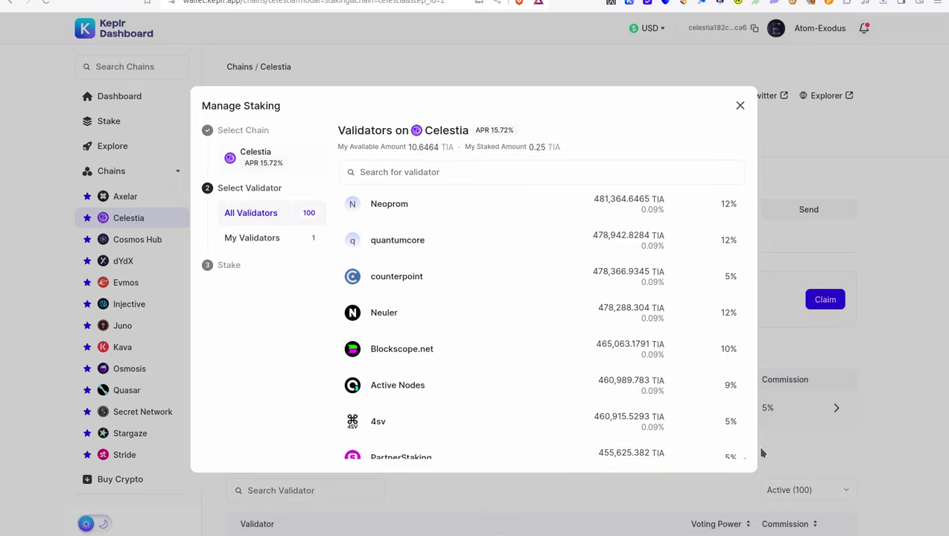
{"action": "left_click", "coordinate": [410, 456]}
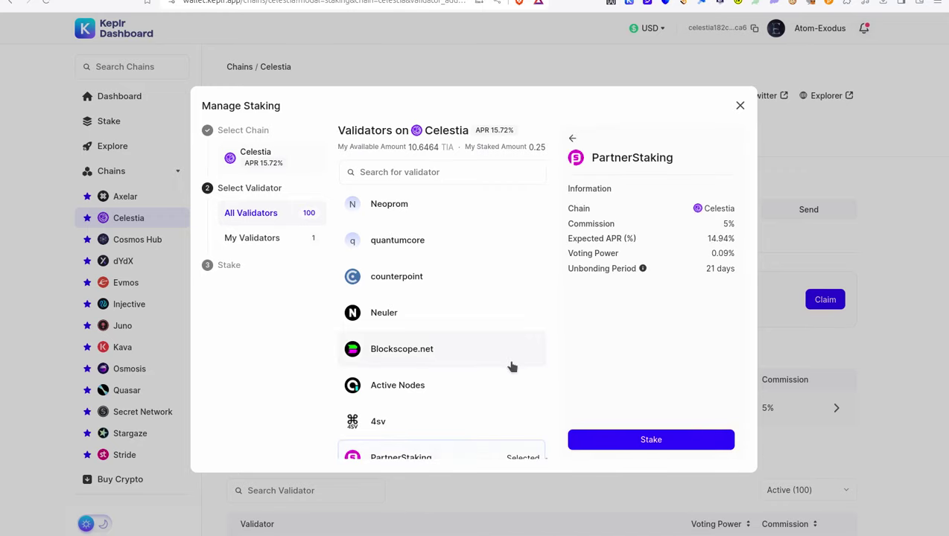
{"action": "left_click", "coordinate": [629, 445]}
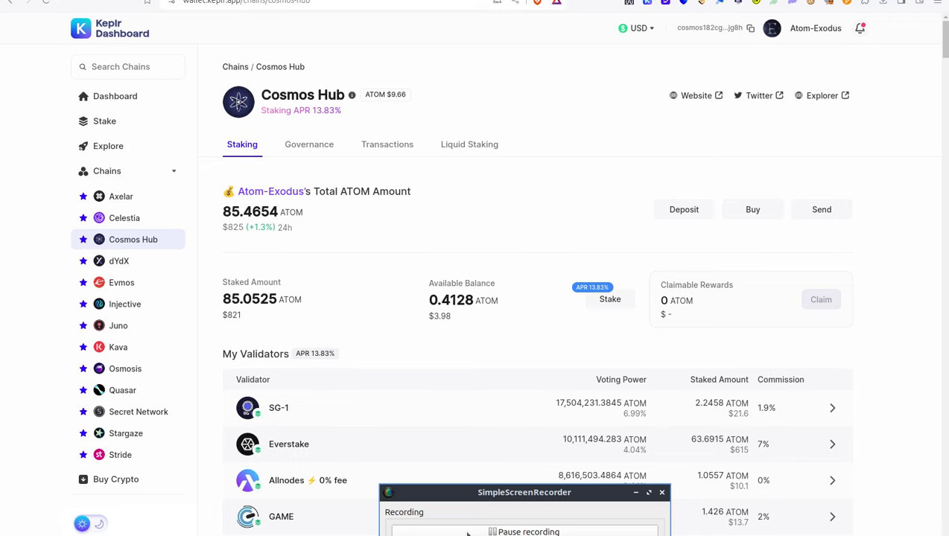
{"action": "left_click_drag", "start_coordinate": [456, 493], "coordinate": [398, 72]}
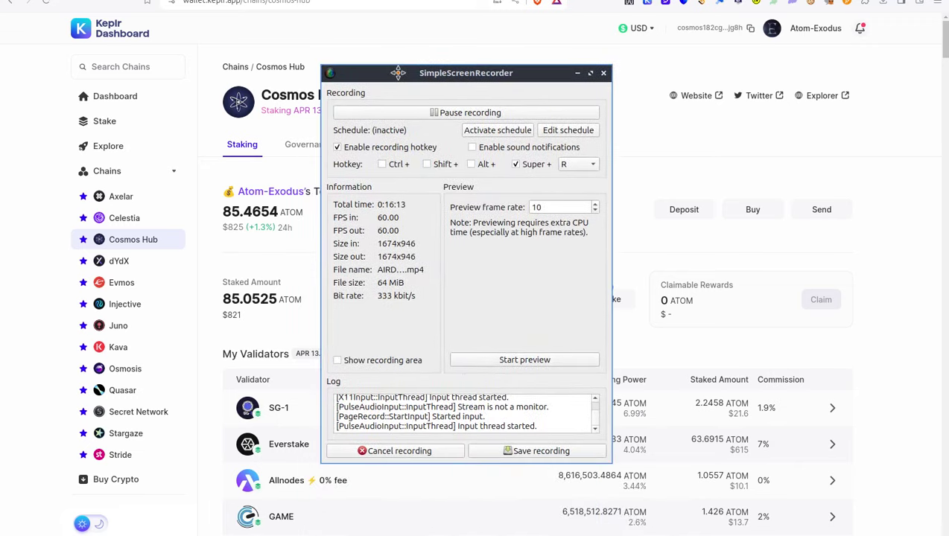